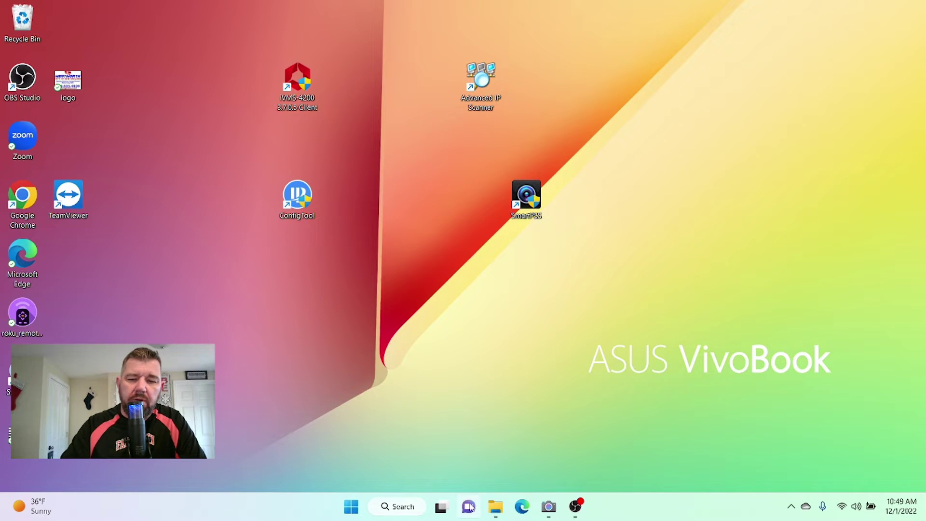
# Step: Open Microsoft Edge and load the DVR's login page from the copied web address
pyautogui.click(522, 507)
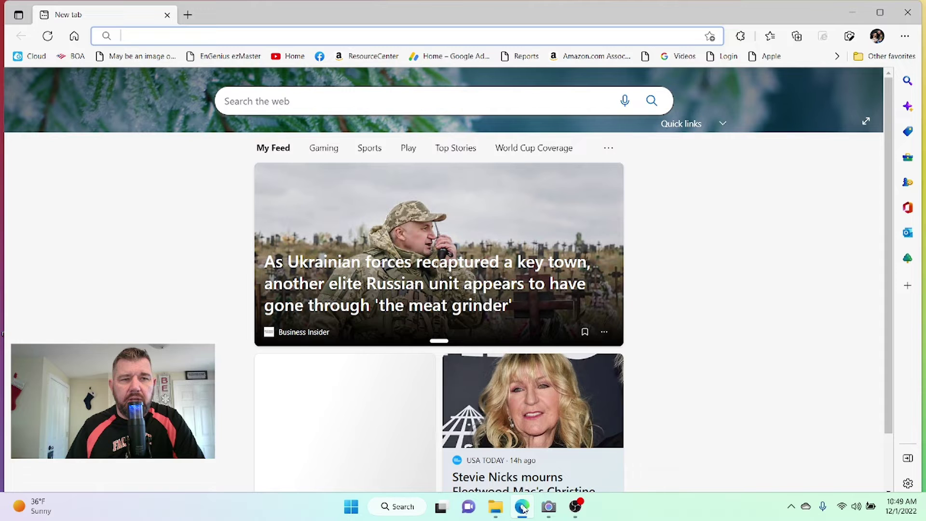
pyautogui.rightClick(133, 38)
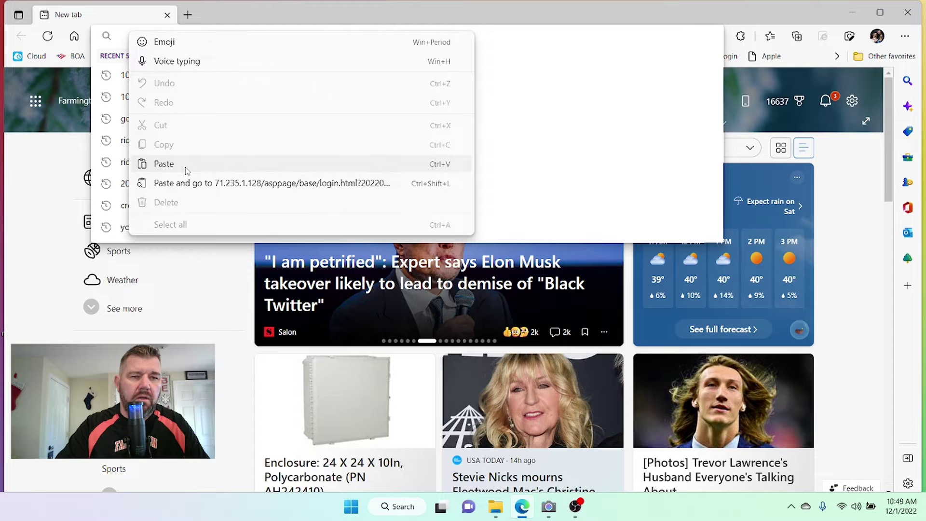
pyautogui.click(187, 171)
pyautogui.press('Return')
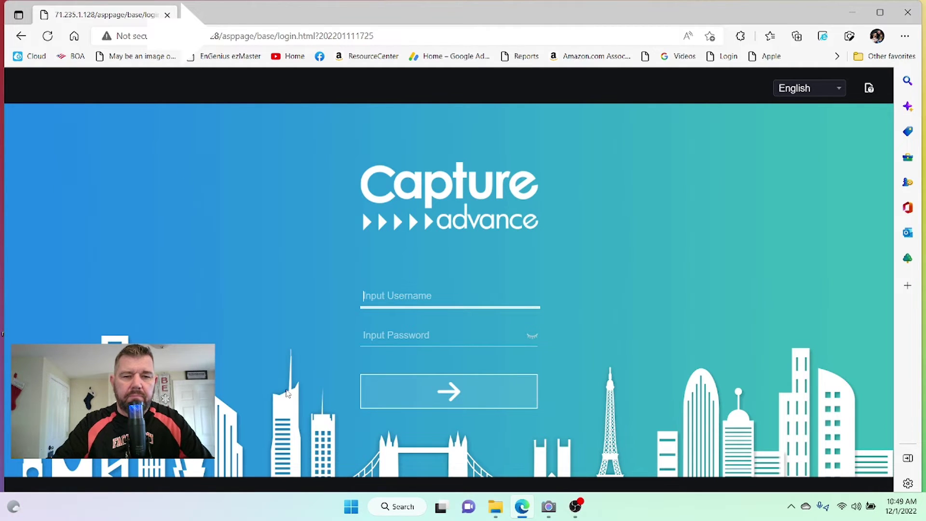
# Step: Log in to the DVR as admin with the account password and dismiss the browser's saved-password notice
pyautogui.write('ad')
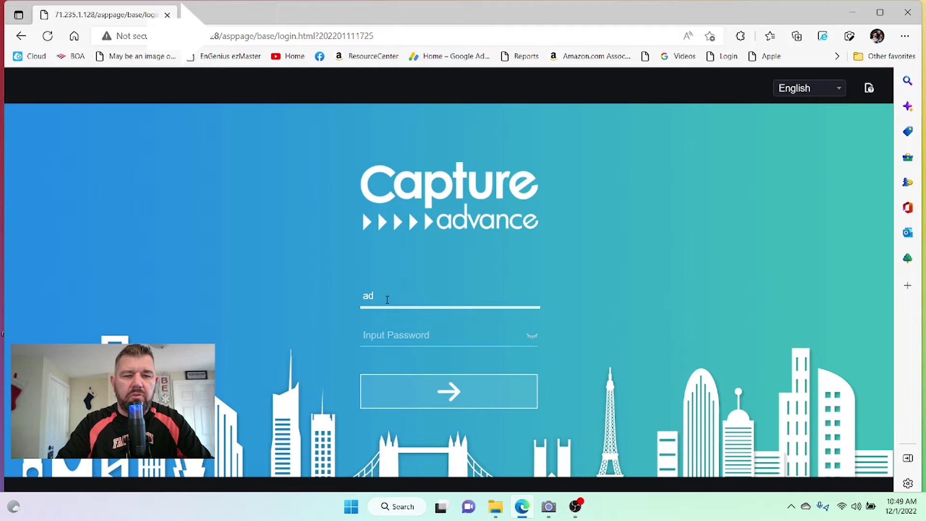
pyautogui.write('min')
pyautogui.click(406, 340)
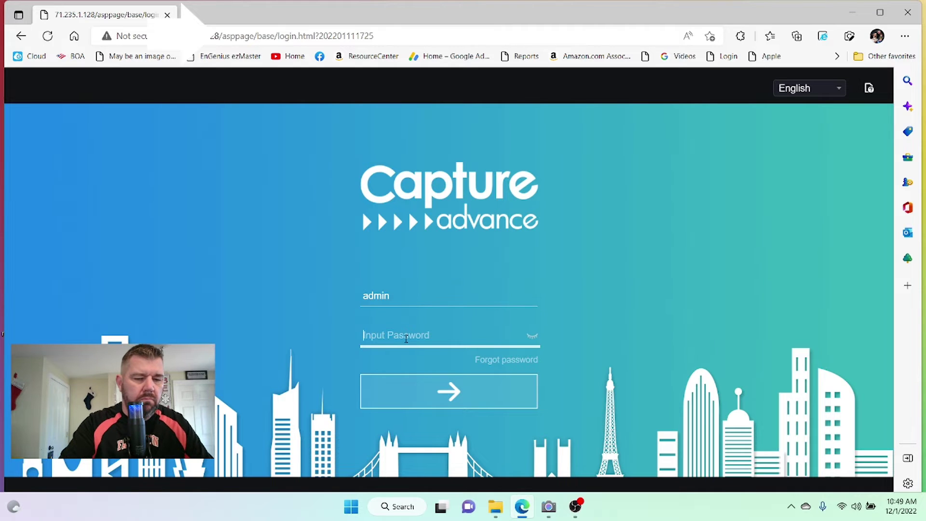
pyautogui.write('••••••••')
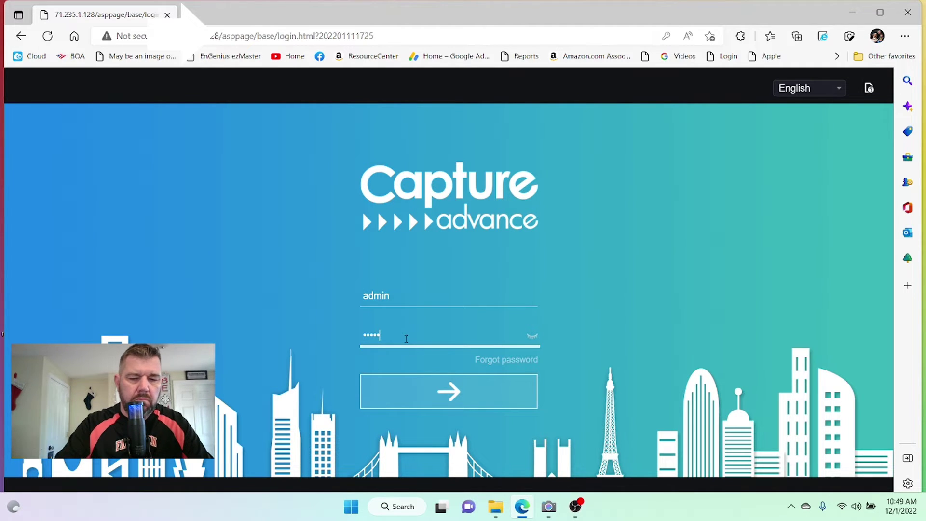
pyautogui.click(448, 397)
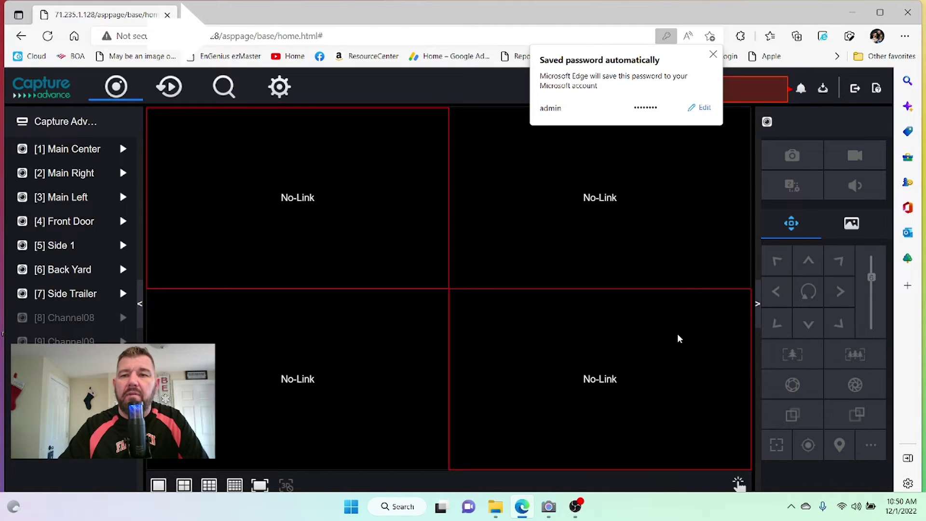
pyautogui.click(713, 55)
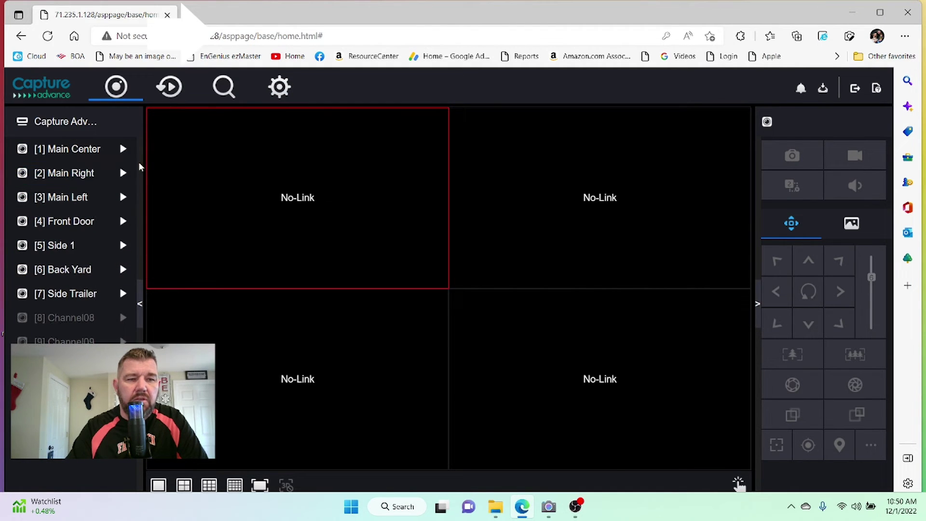
# Step: Start the live stream of the Main Center camera and enlarge it to fill the viewing area
pyautogui.click(123, 149)
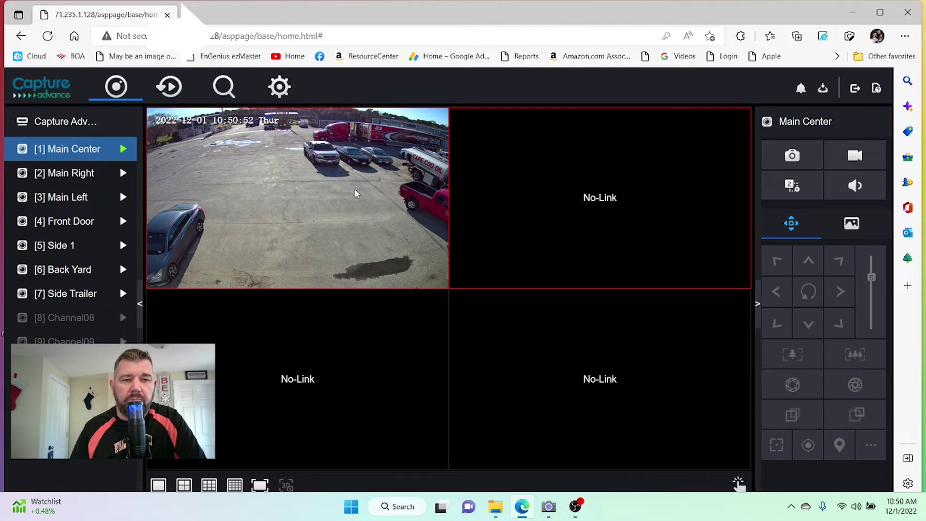
pyautogui.click(291, 176)
pyautogui.doubleClick(290, 176)
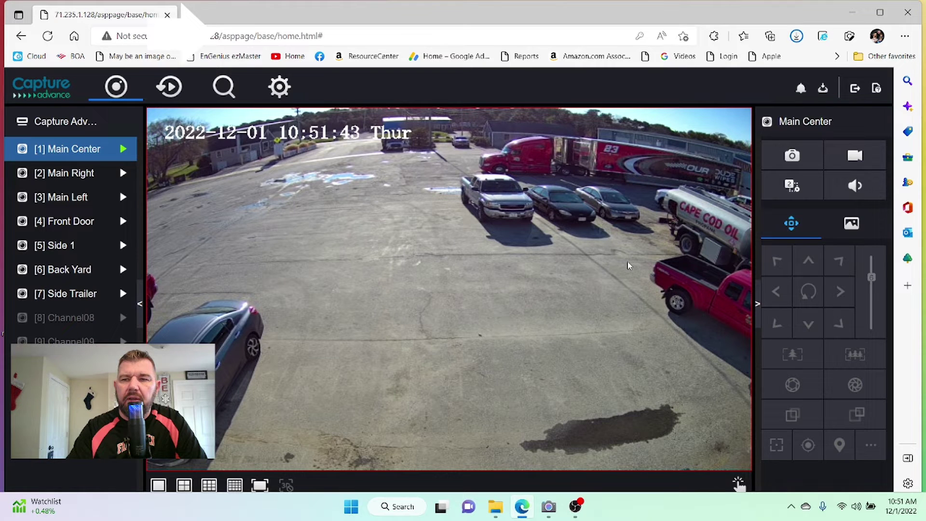
# Step: Record a short clip of the Main Center live view and close the snapshot image opened for viewing
pyautogui.click(854, 159)
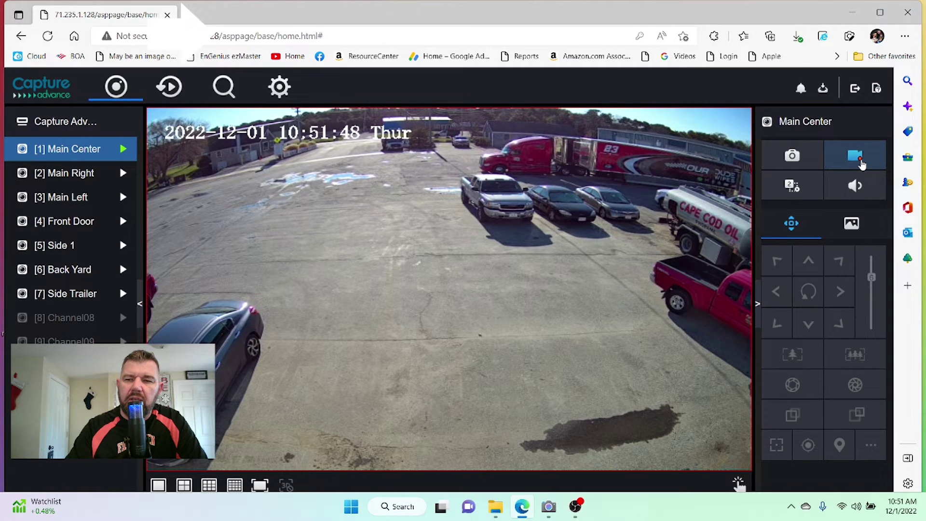
pyautogui.click(861, 163)
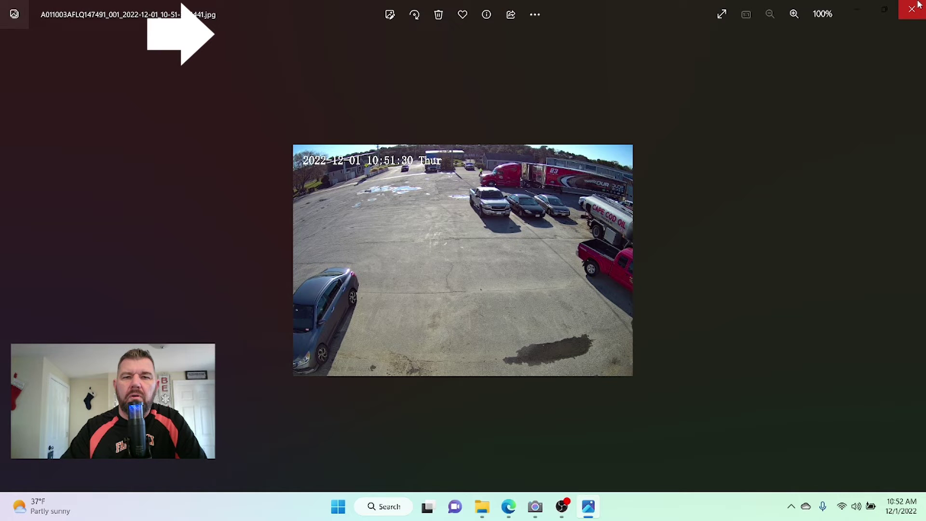
pyautogui.click(916, 7)
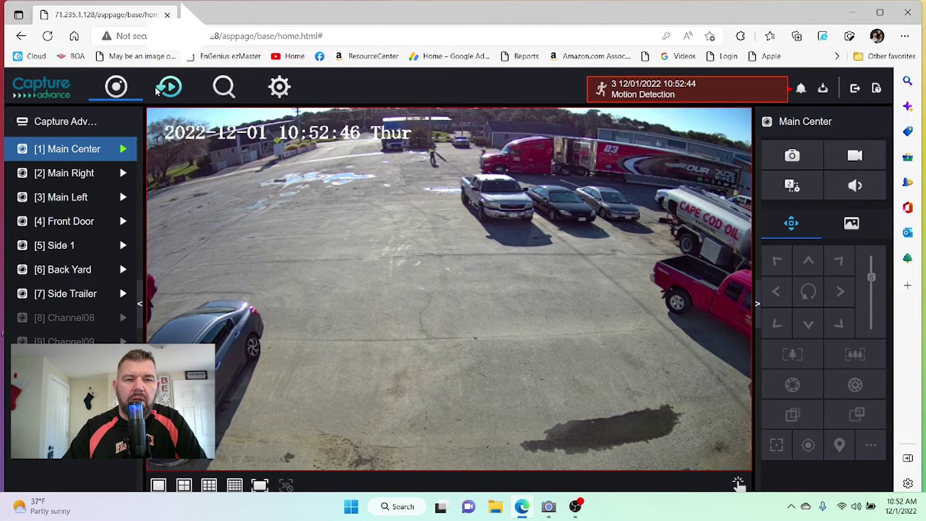
# Step: Review the Main Center camera's recorded footage and look through the channel's OSD and Encode settings
pyautogui.click(164, 88)
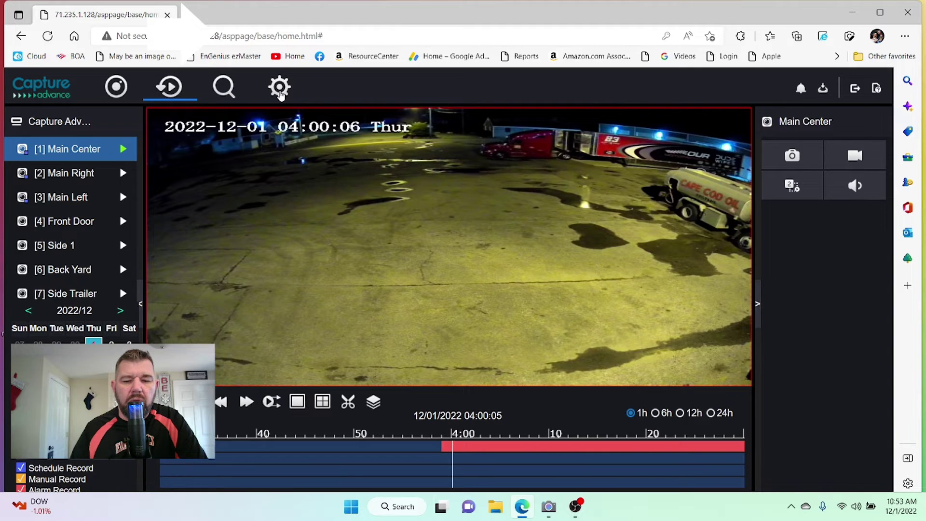
pyautogui.click(279, 87)
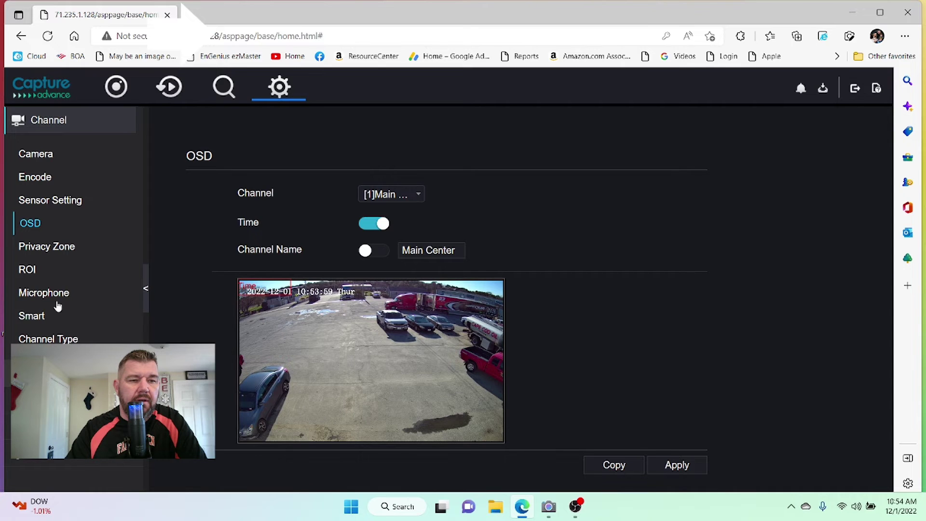
pyautogui.click(35, 177)
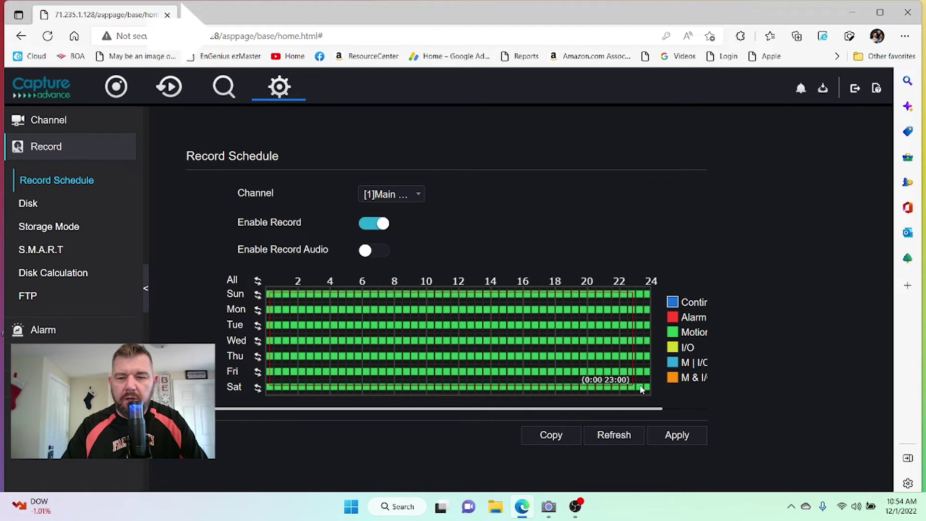
# Step: Replace Main Center's motion recording schedule with continuous recording for all hours of every day and apply it
pyautogui.moveTo(642, 389); pyautogui.dragTo(640, 389)
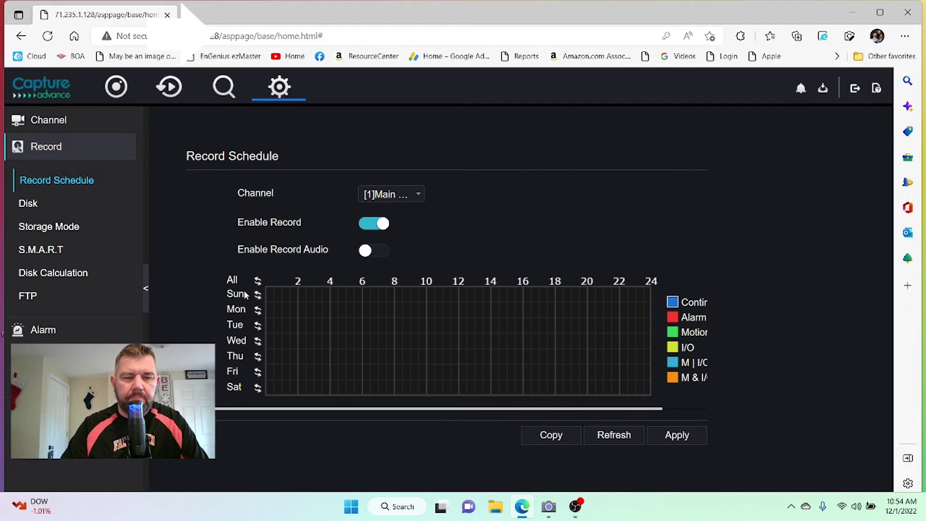
pyautogui.moveTo(244, 292); pyautogui.dragTo(651, 393)
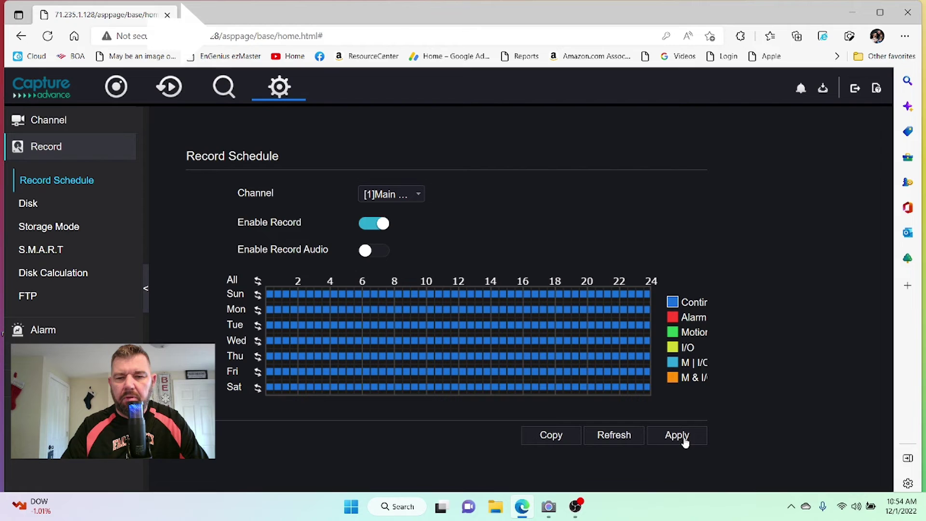
pyautogui.click(684, 441)
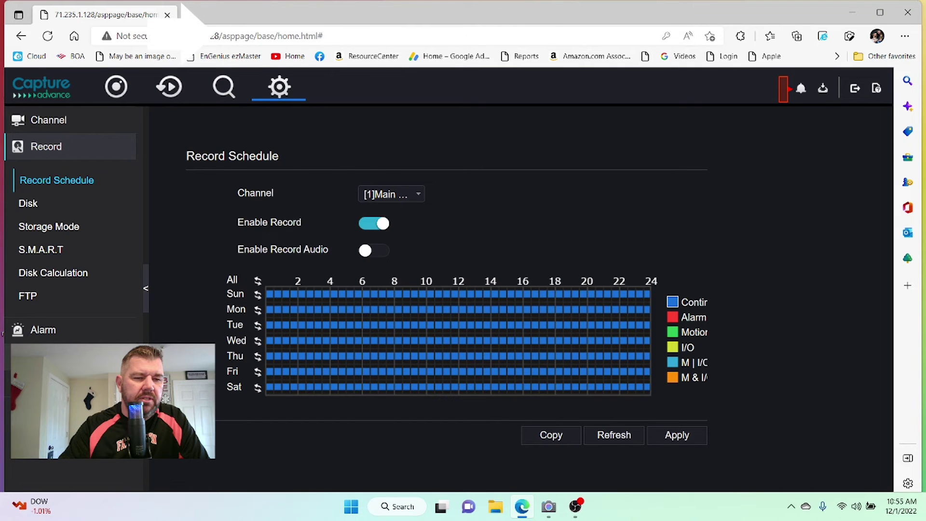
# Step: Check the Main Right camera in live view, and bring up the DVR's P2P network settings
pyautogui.click(116, 87)
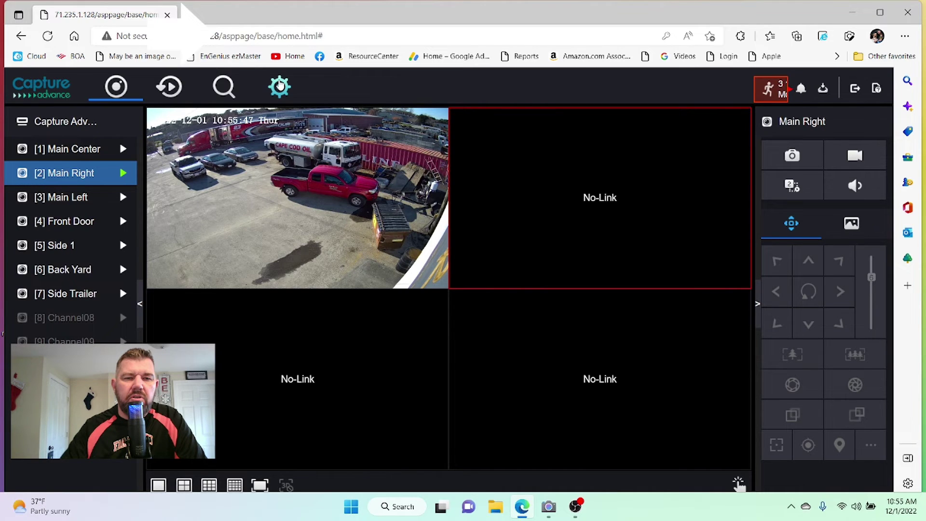
pyautogui.click(279, 84)
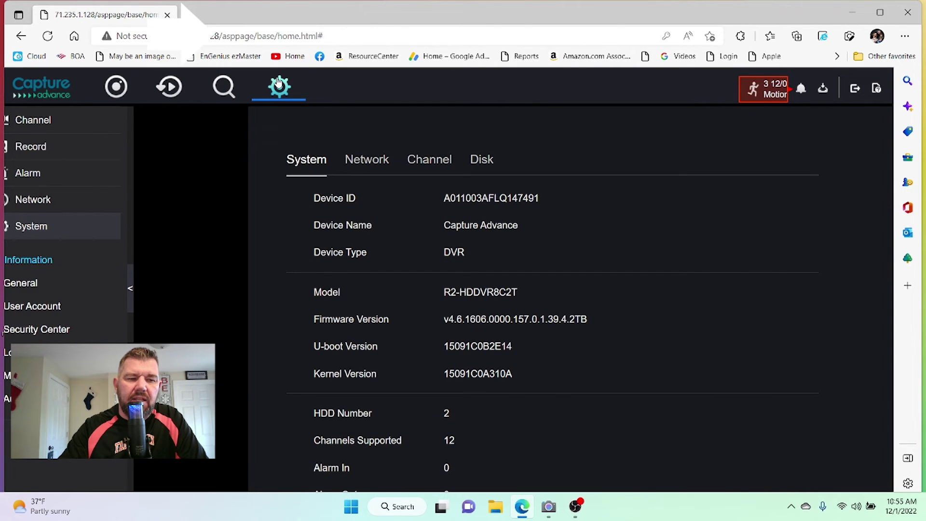
pyautogui.click(62, 201)
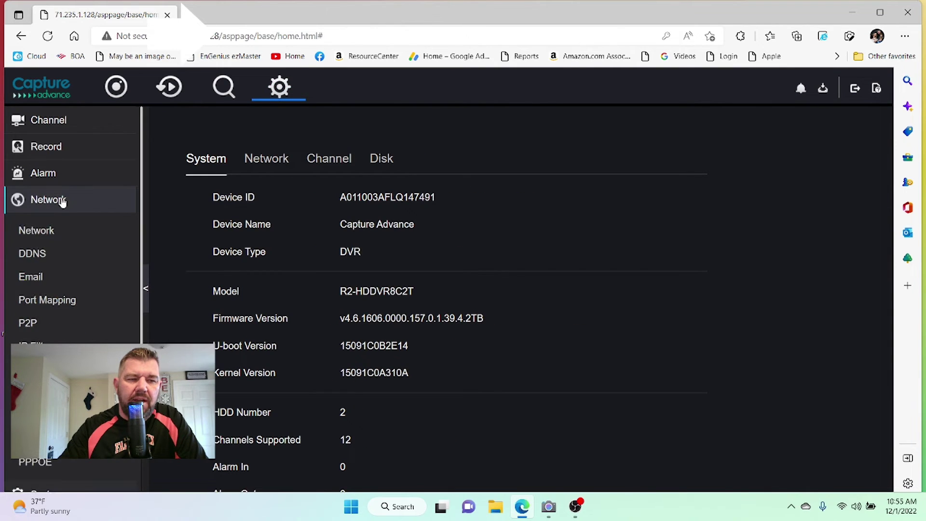
pyautogui.click(30, 328)
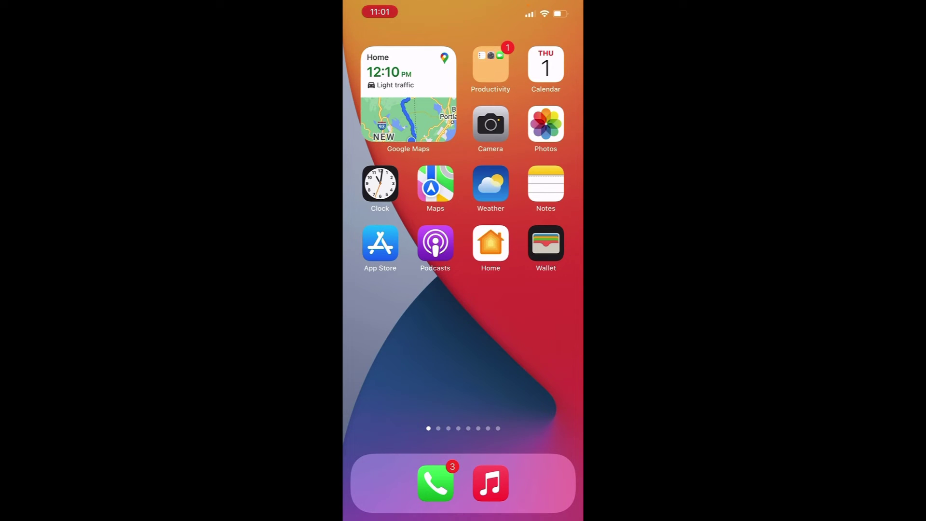
# Step: Switch to the App Store on the phone and search for "capture adv"
pyautogui.click(380, 243)
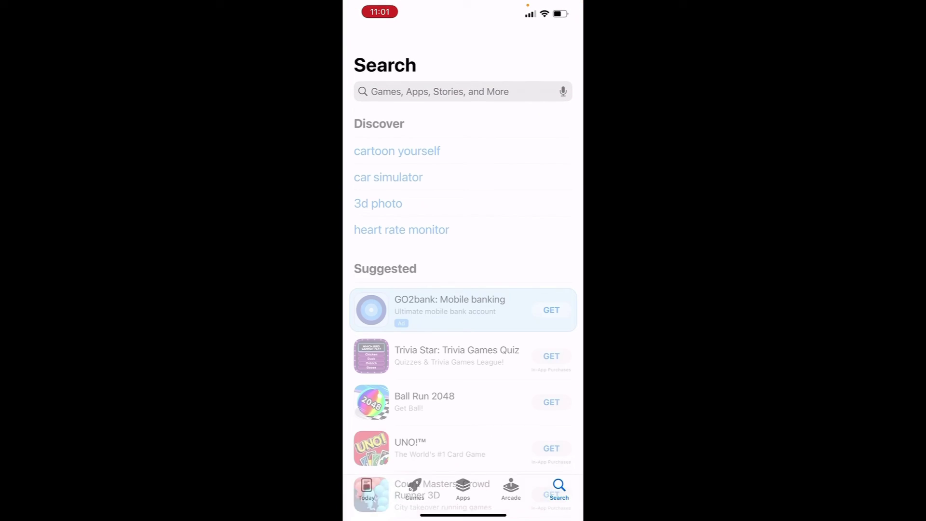
pyautogui.click(453, 90)
pyautogui.write('v')
pyautogui.press('BackSpace')
pyautogui.write('cap')
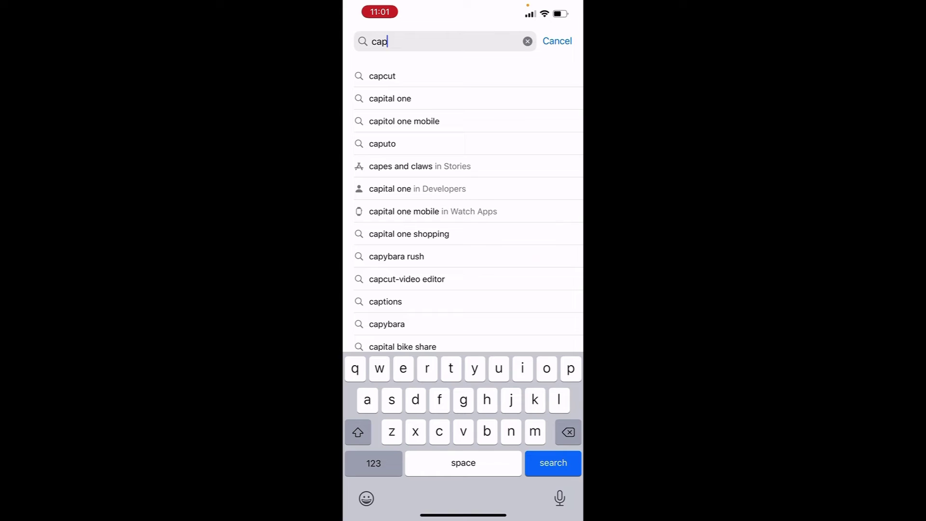
pyautogui.write('ture ')
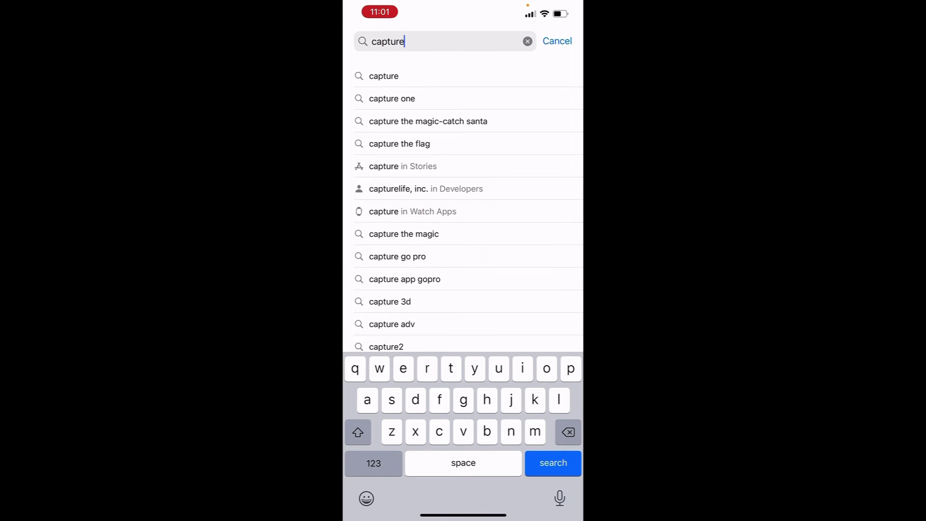
pyautogui.write('adv')
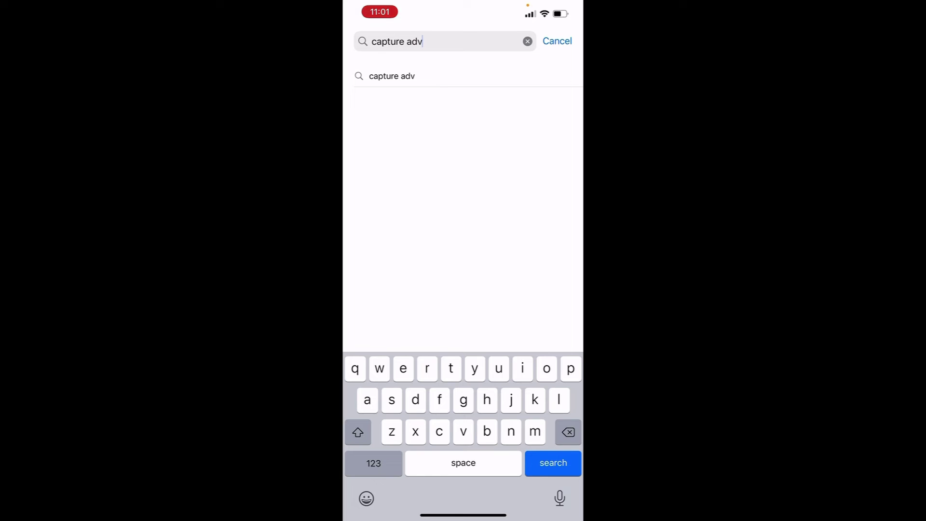
pyautogui.press('Return')
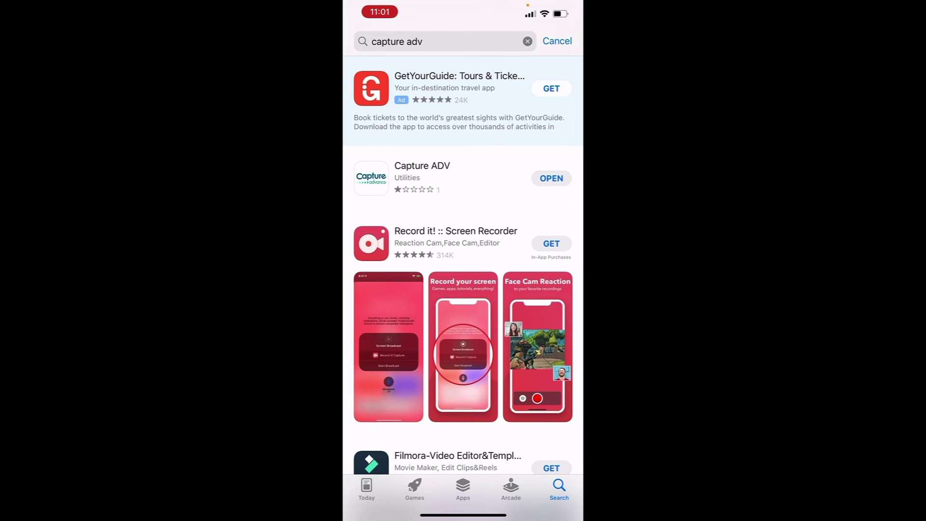
# Step: Find Capture ADV in the search results and open the app
pyautogui.scroll(-2, 463, 288)
pyautogui.scroll(-3, 463, 287)
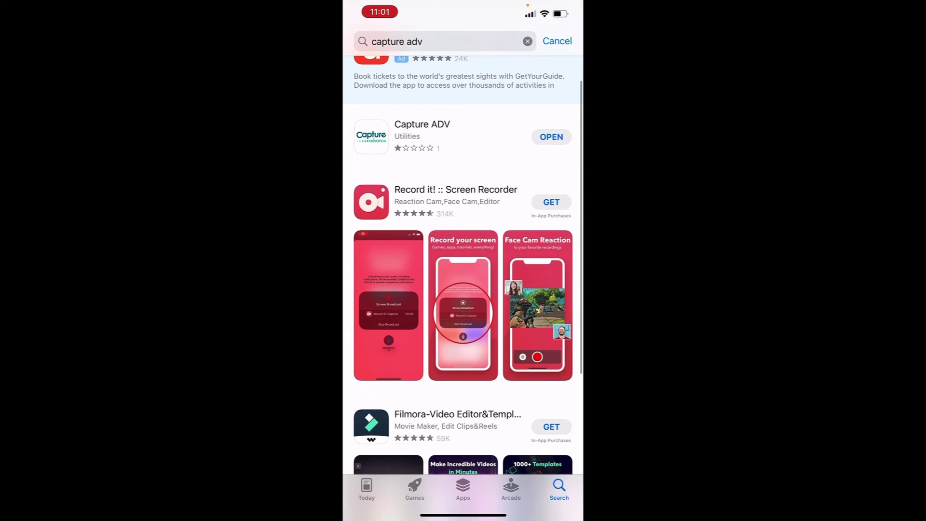
pyautogui.scroll(-3, 462, 288)
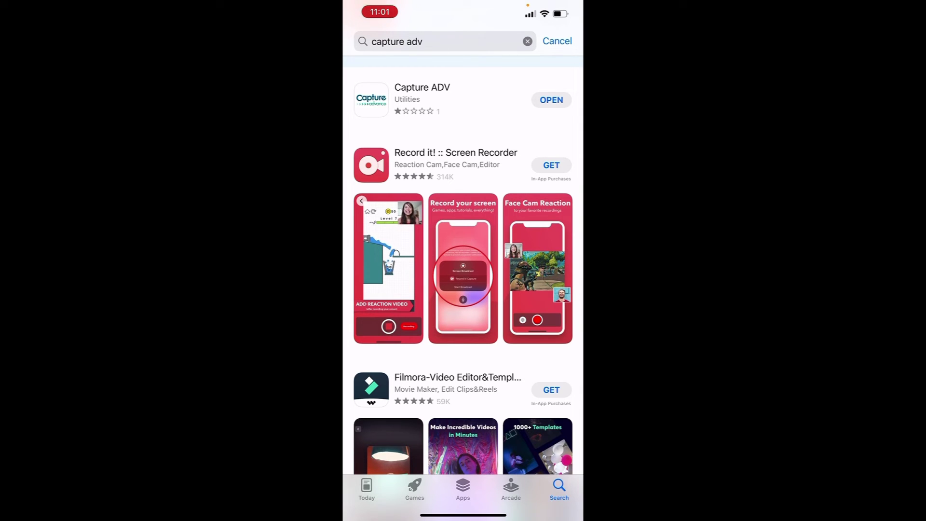
pyautogui.click(551, 100)
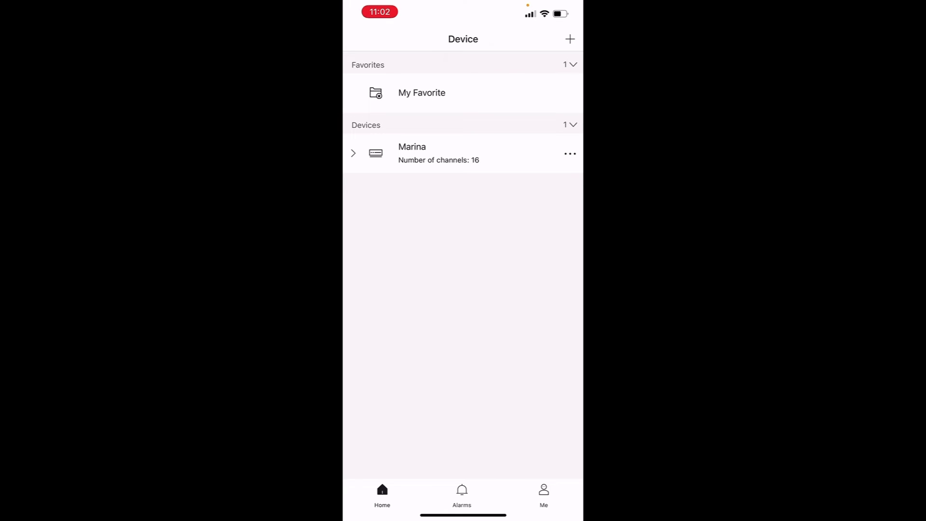
# Step: Start adding a new P2P device by scanning the DVR's QR code
pyautogui.click(570, 39)
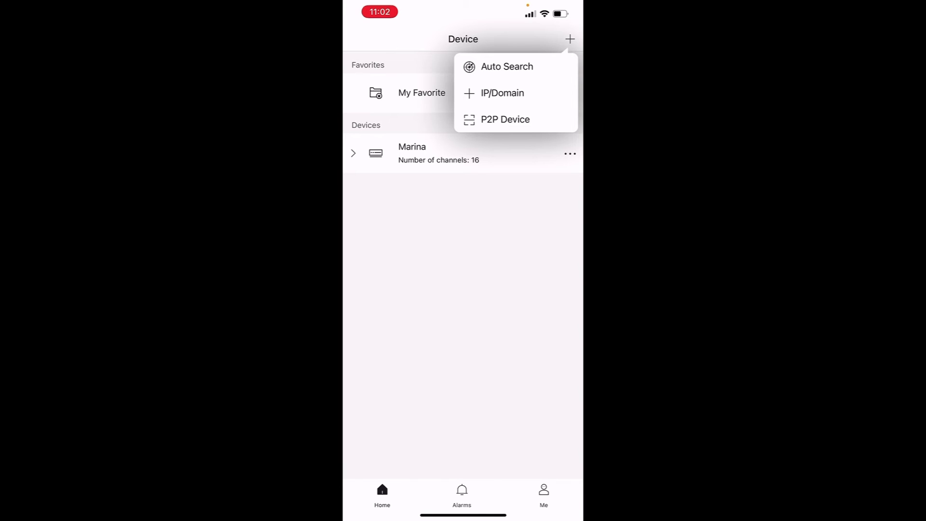
pyautogui.click(505, 119)
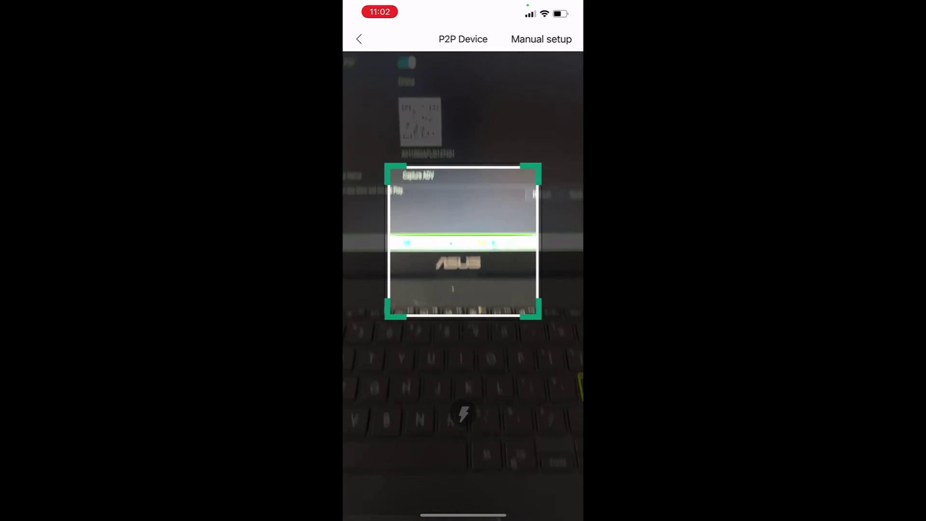